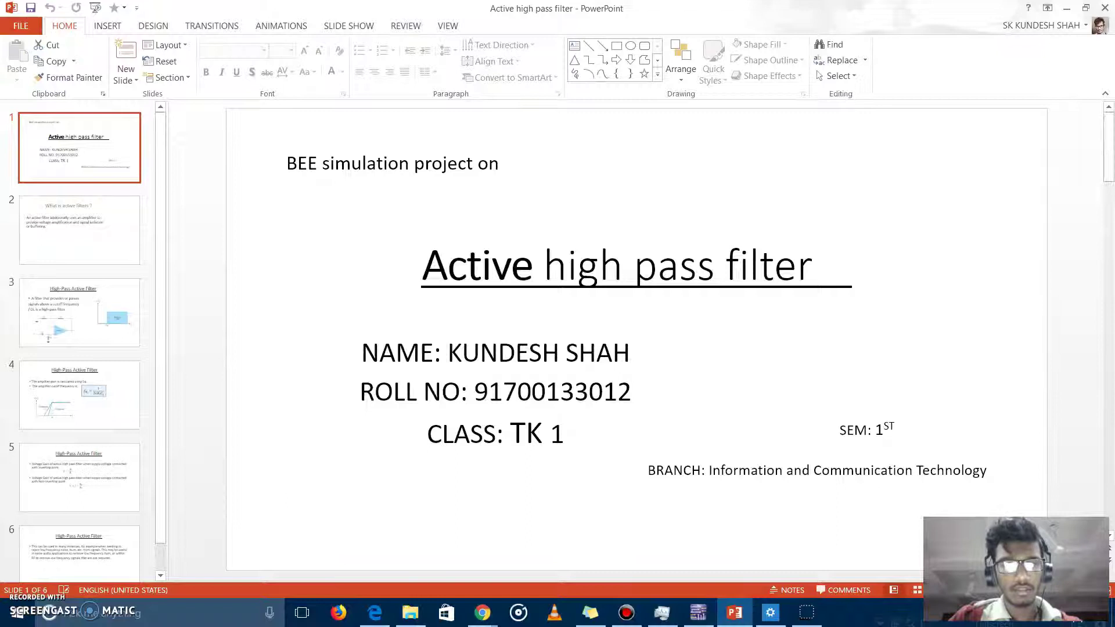
# Step: Review the presentation's slides on active filters, including the definition, the high-pass circuit with its response graph, and the cutoff frequency formula
pyautogui.click(82, 197)
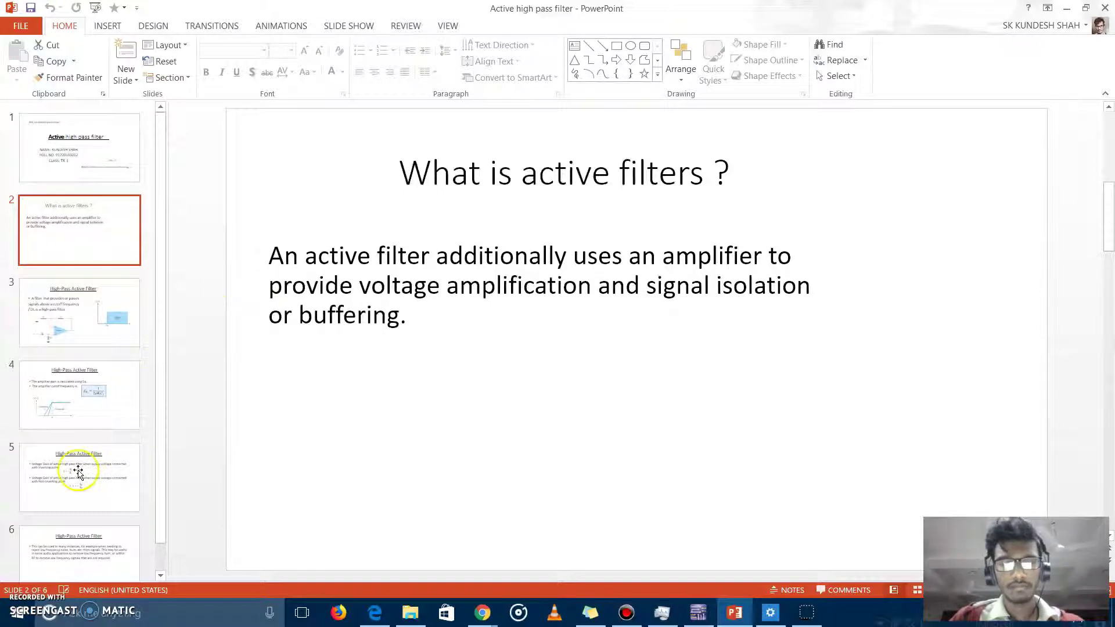
pyautogui.click(46, 552)
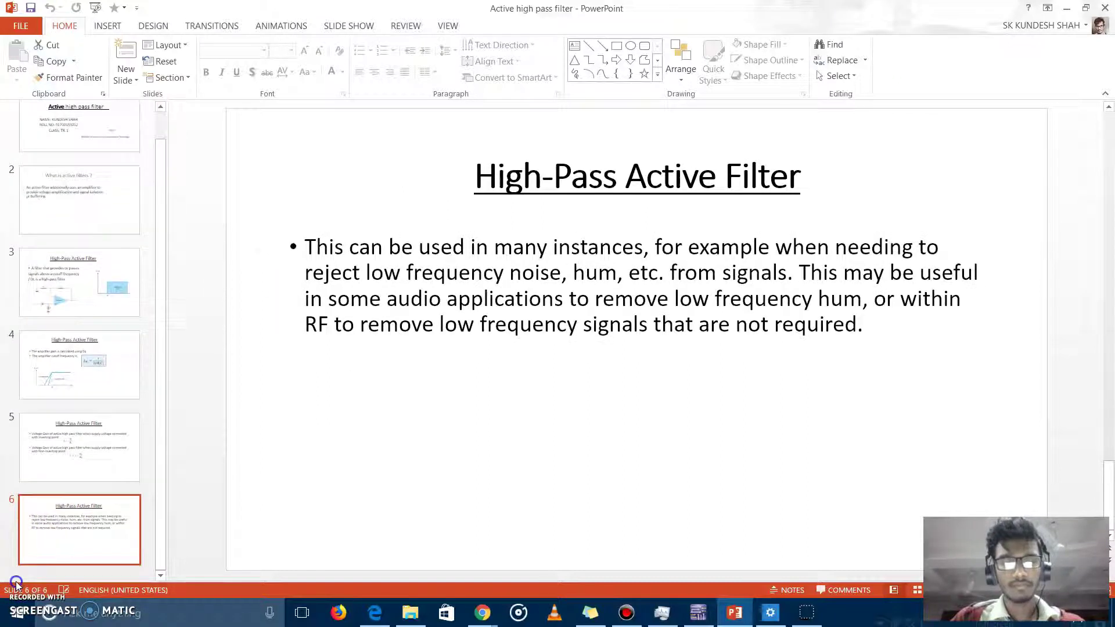
pyautogui.press('Up')
pyautogui.press('Up')
pyautogui.press('Up')
pyautogui.press('Up')
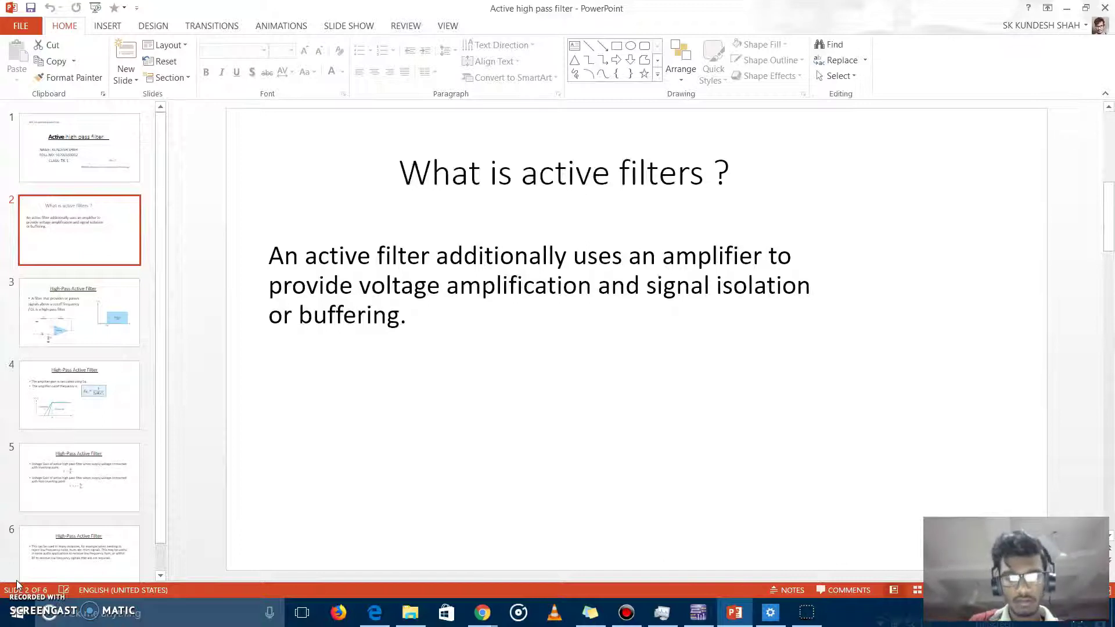
pyautogui.click(107, 334)
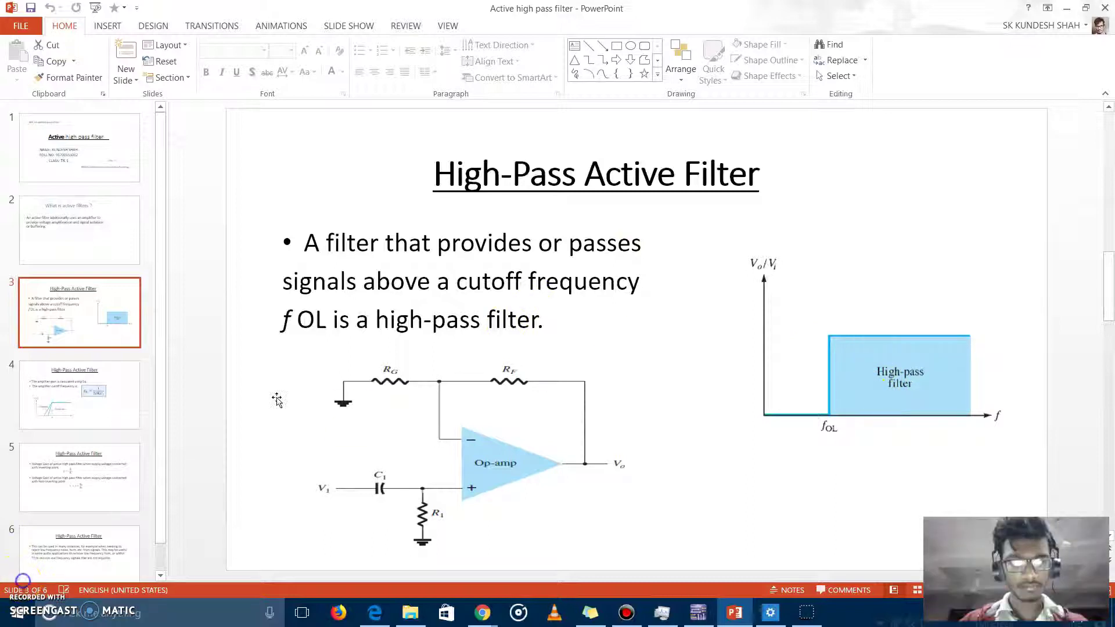
pyautogui.scroll(-1, 277, 400)
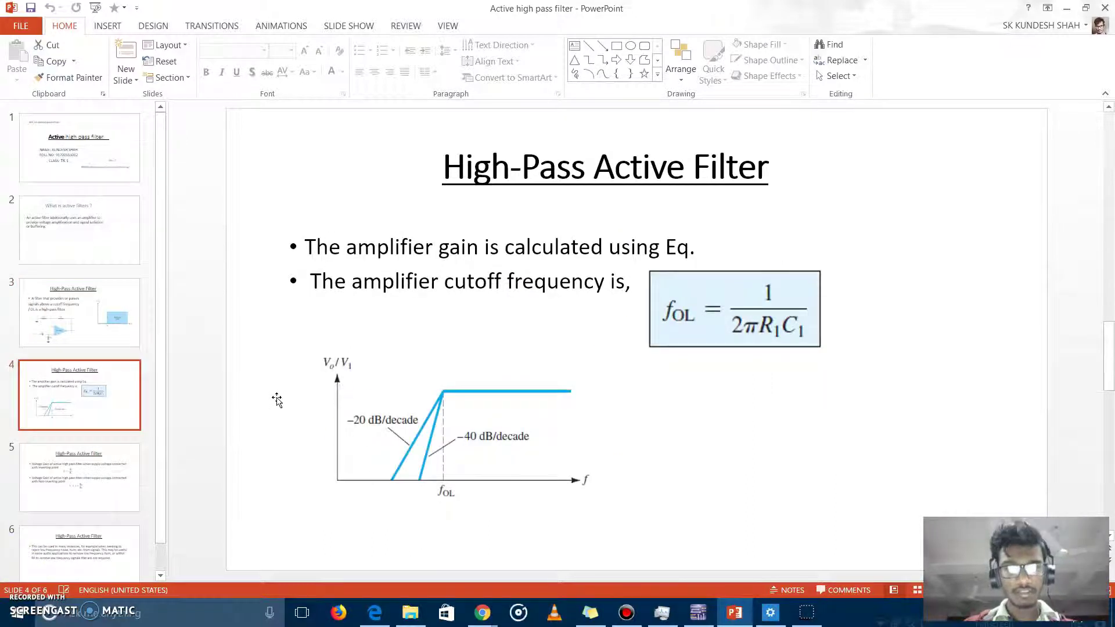
pyautogui.scroll(1, 277, 400)
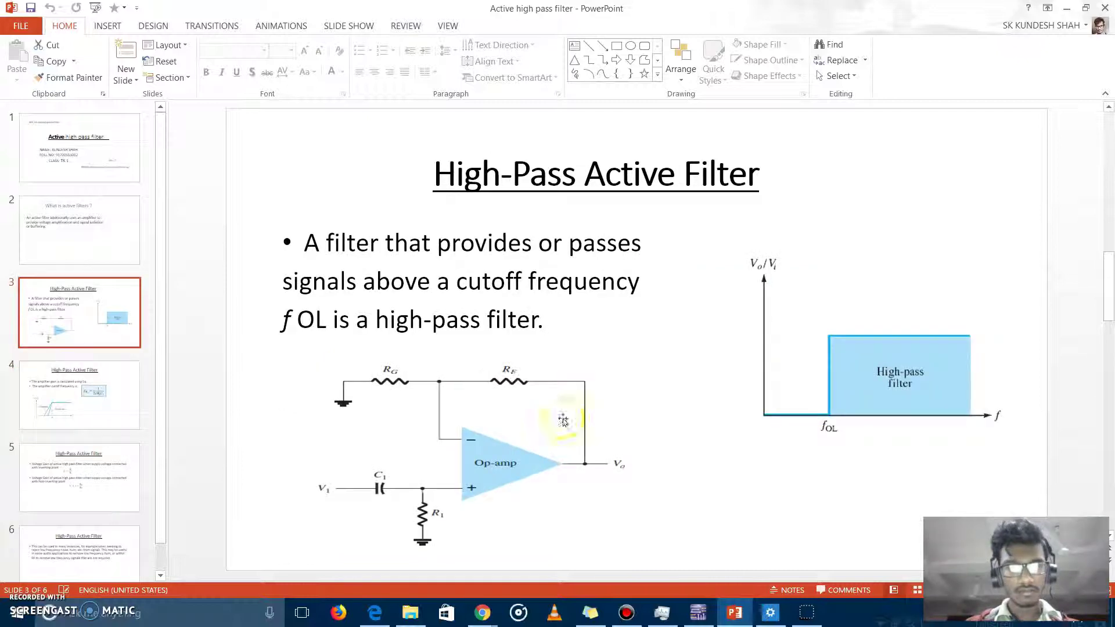
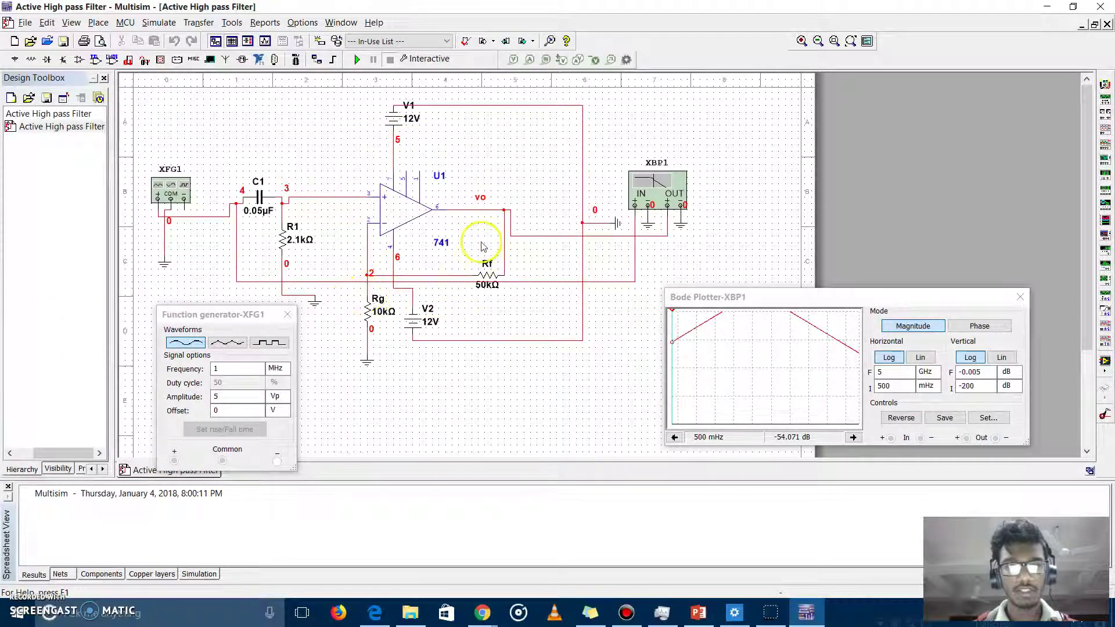
# Step: Close the function generator XFG1 and Bode plotter XBP1 windows covering the circuit
pyautogui.click(288, 316)
pyautogui.click(288, 315)
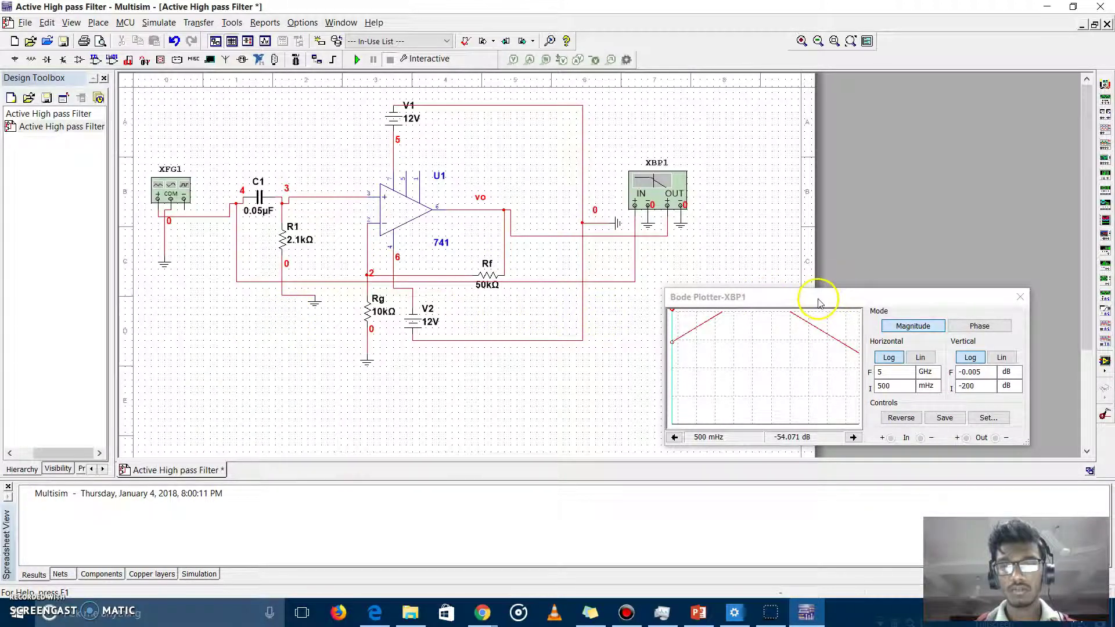
pyautogui.click(1020, 298)
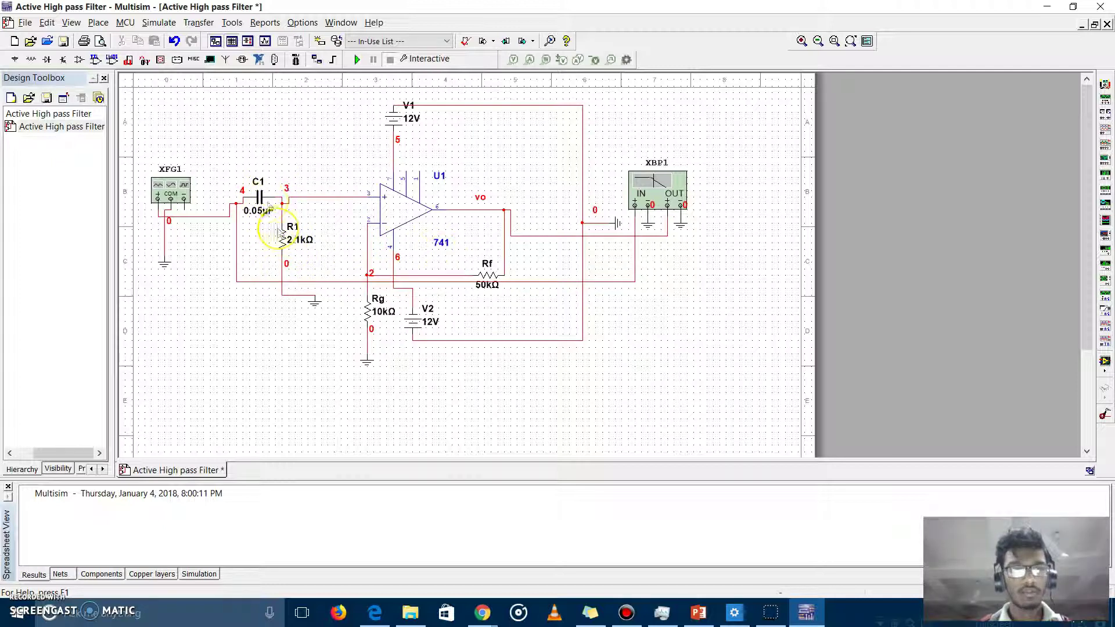
# Step: Set capacitor C1 to 0.0001 pF and resistor R1 to 500 Ω
pyautogui.doubleClick(260, 202)
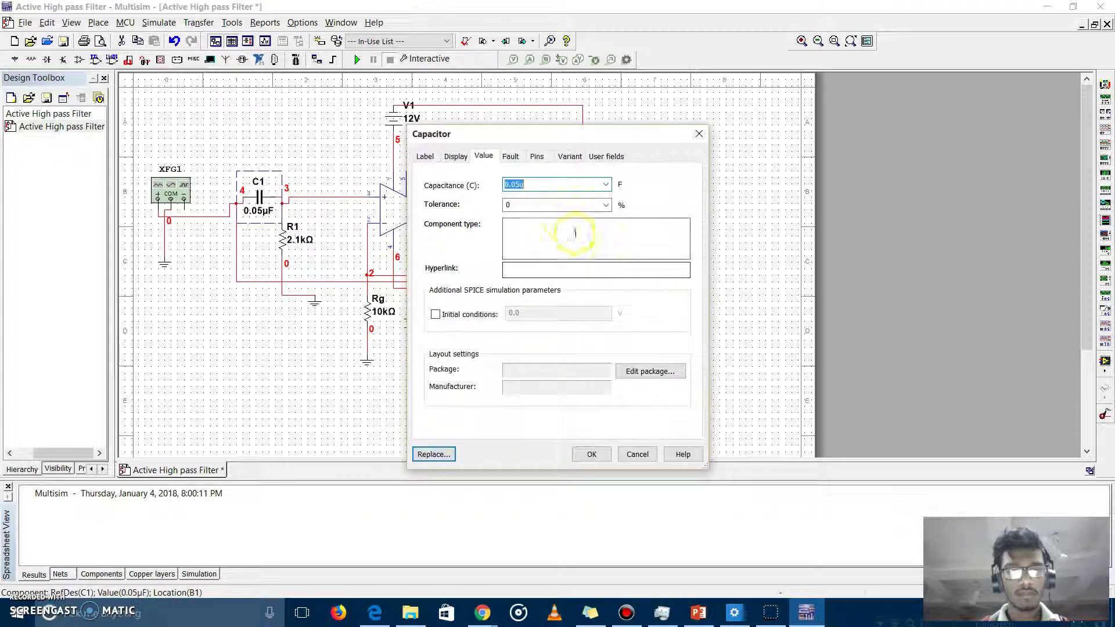
pyautogui.click(546, 184)
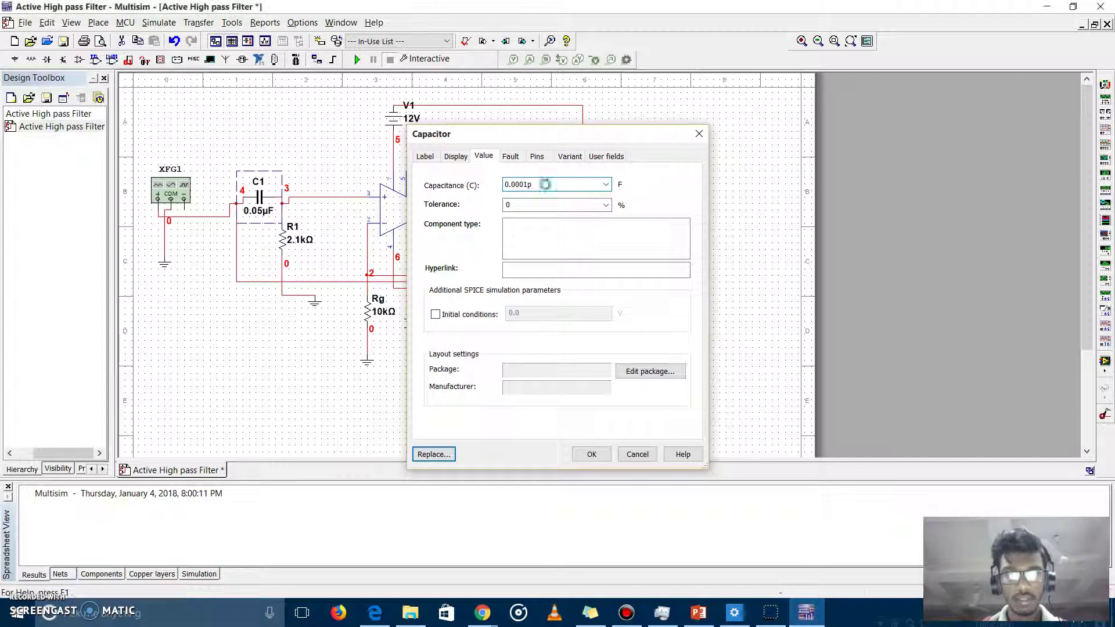
pyautogui.press('Return')
pyautogui.doubleClick(284, 239)
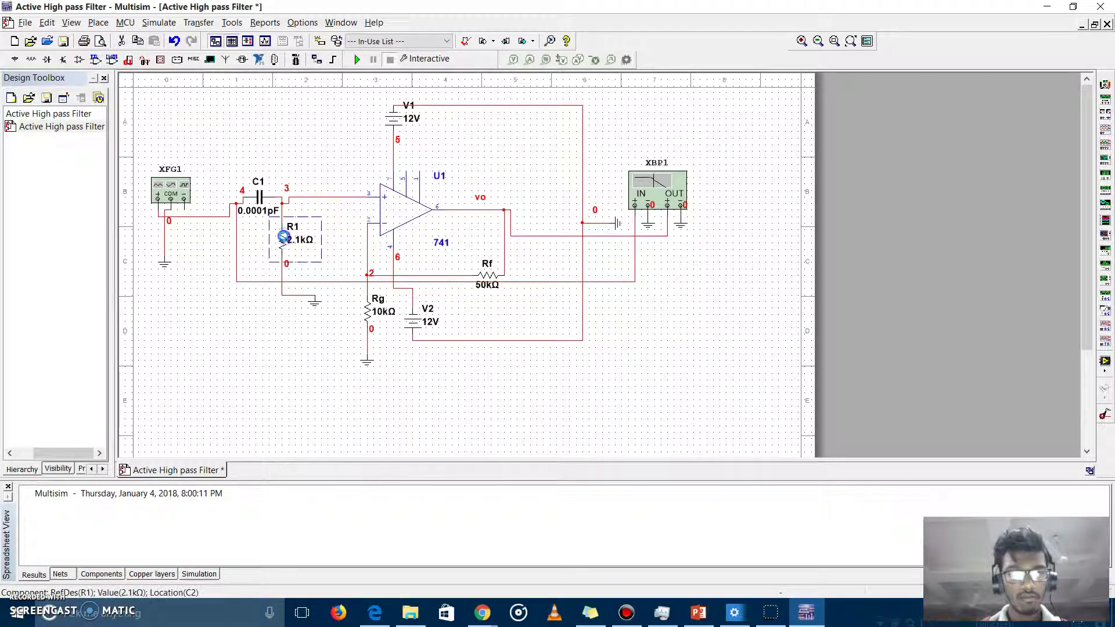
pyautogui.write('500')
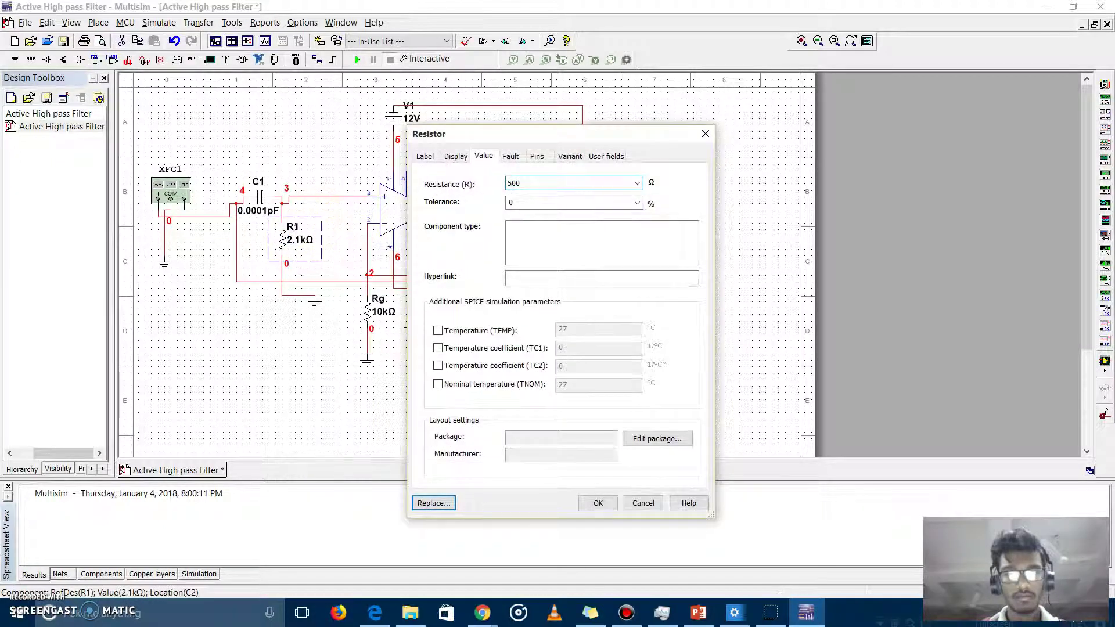
pyautogui.press('Return')
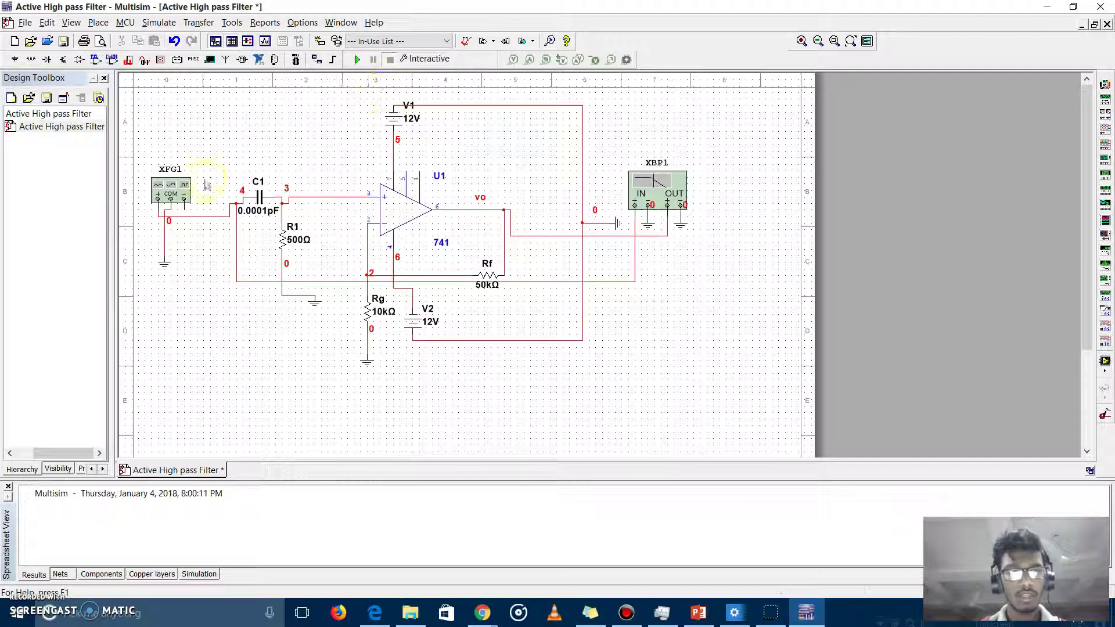
# Step: Open the function generator XFG1 and Bode plotter XBP1 windows and run the simulation
pyautogui.doubleClick(171, 190)
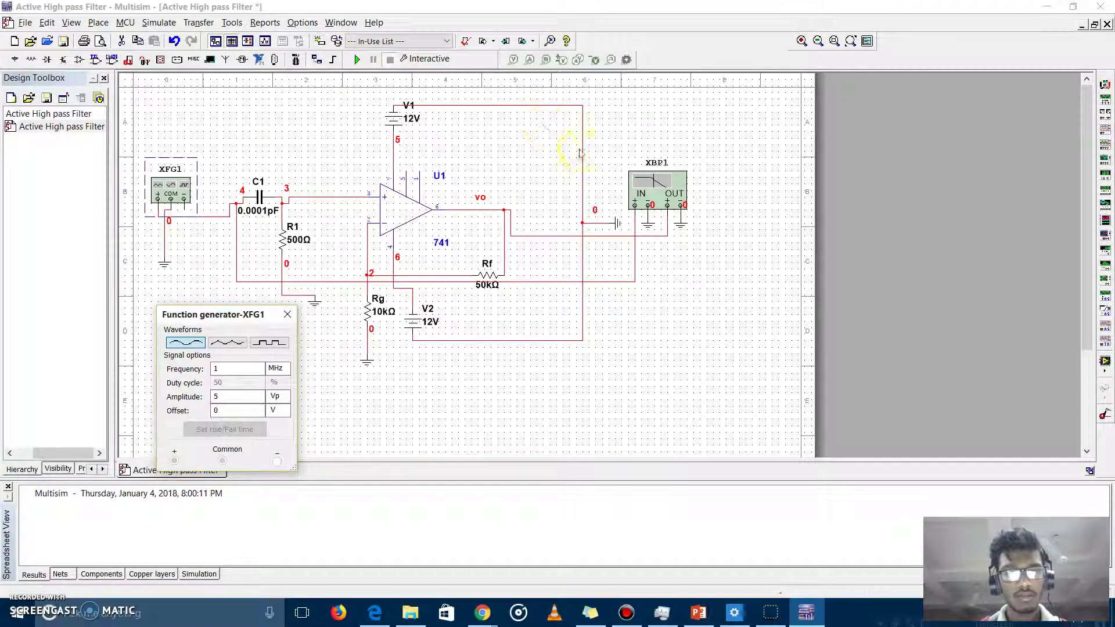
pyautogui.doubleClick(654, 195)
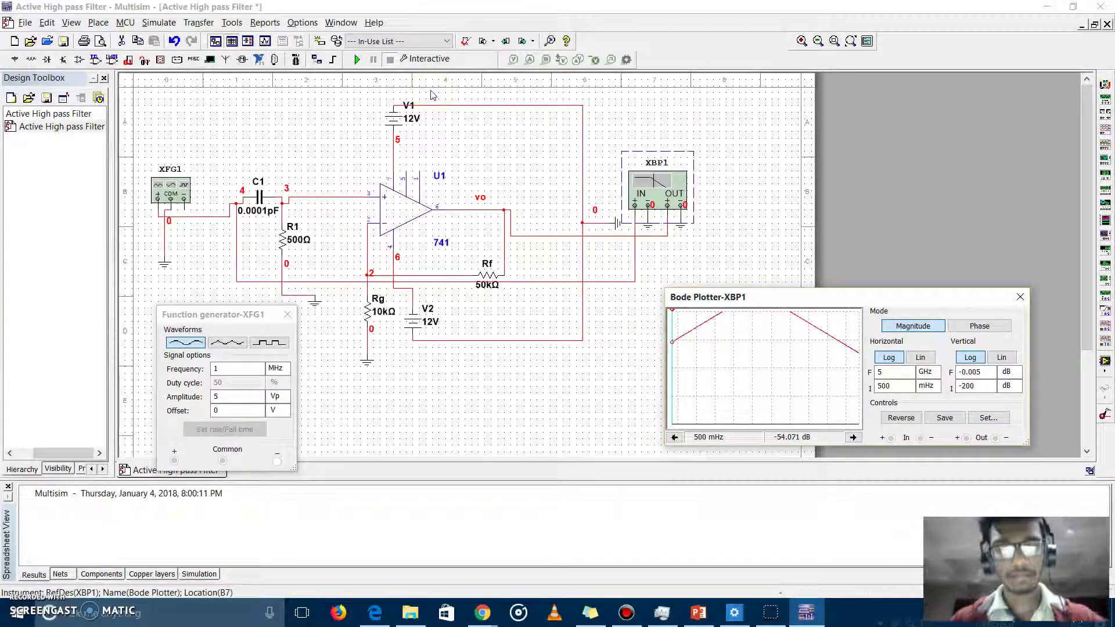
pyautogui.click(357, 59)
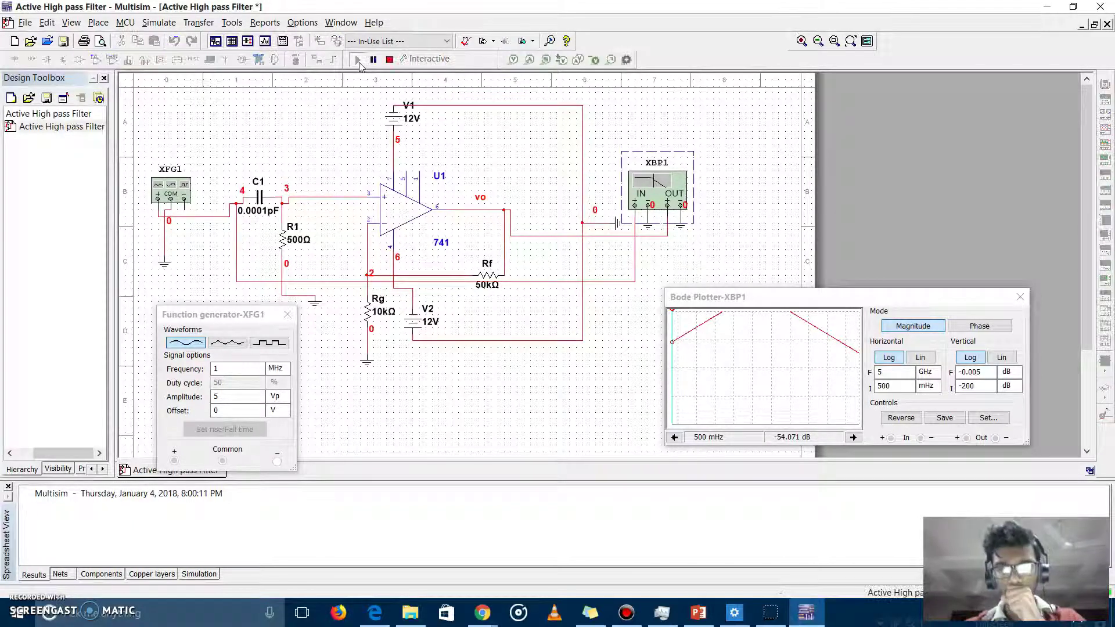
pyautogui.click(786, 294)
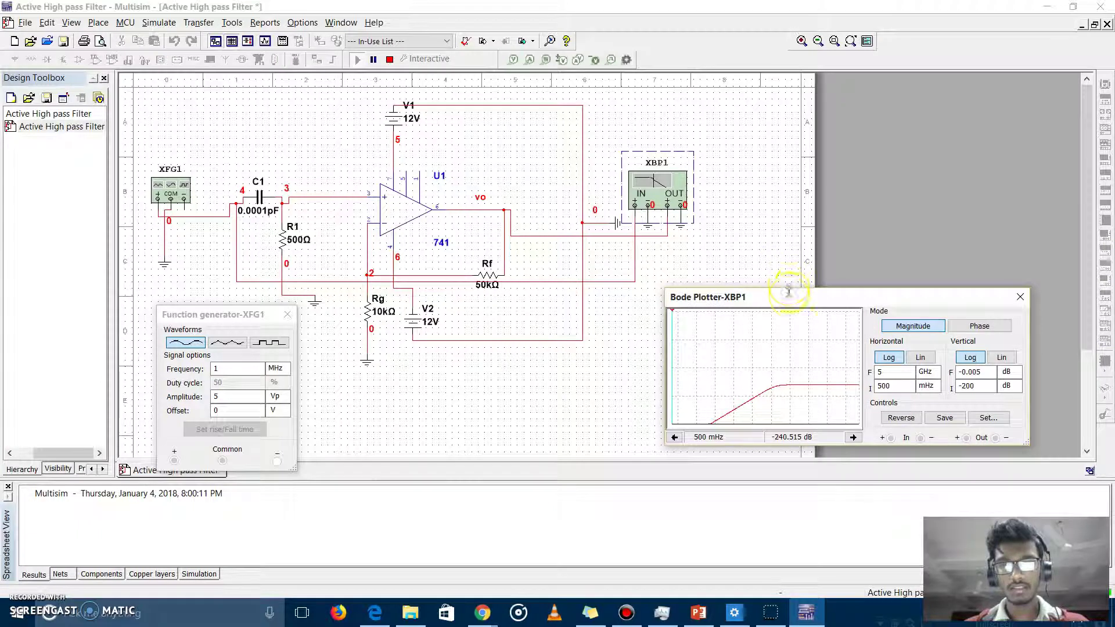
pyautogui.moveTo(786, 296); pyautogui.dragTo(779, 265)
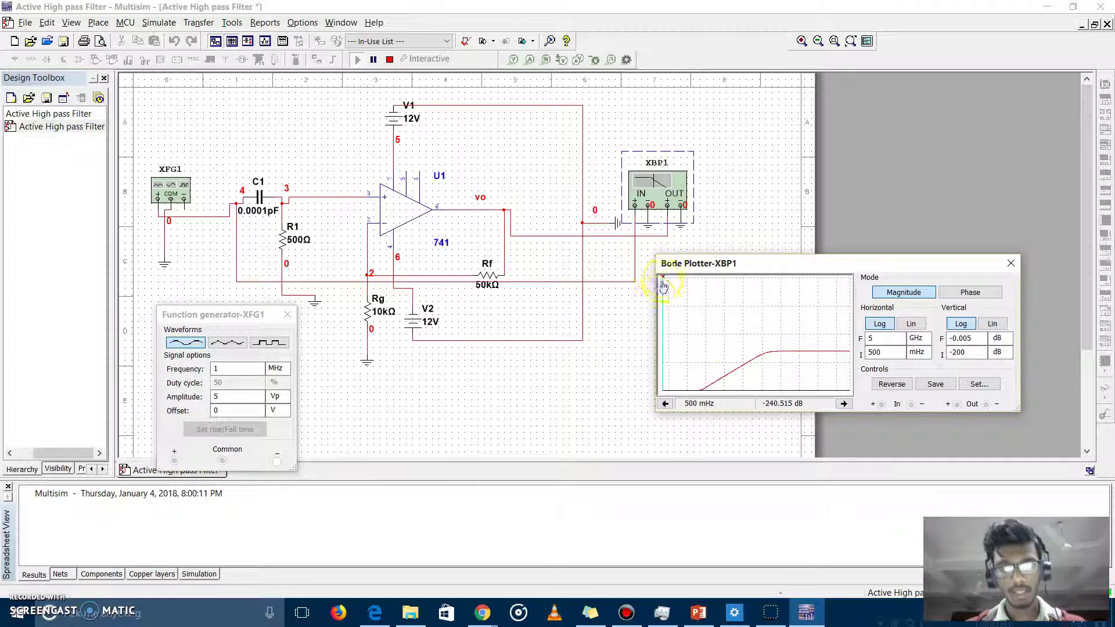
# Step: Switch to PowerPoint to check the ideal high-pass response graph on the third slide, and return to Multisim
pyautogui.hotkey('alt', 'Tab')
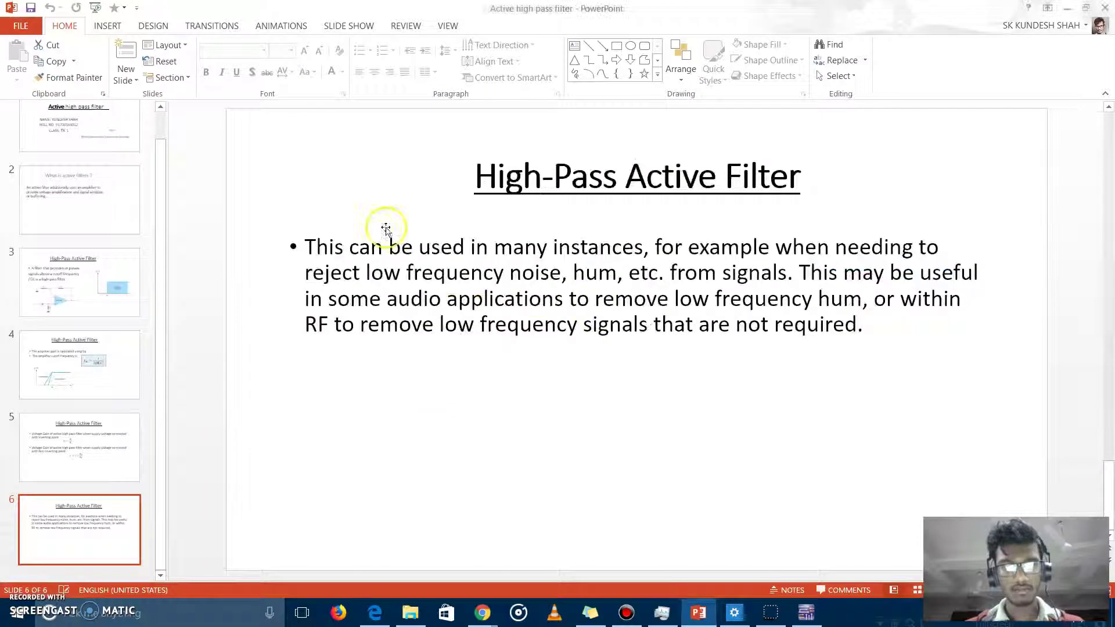
pyautogui.click(97, 286)
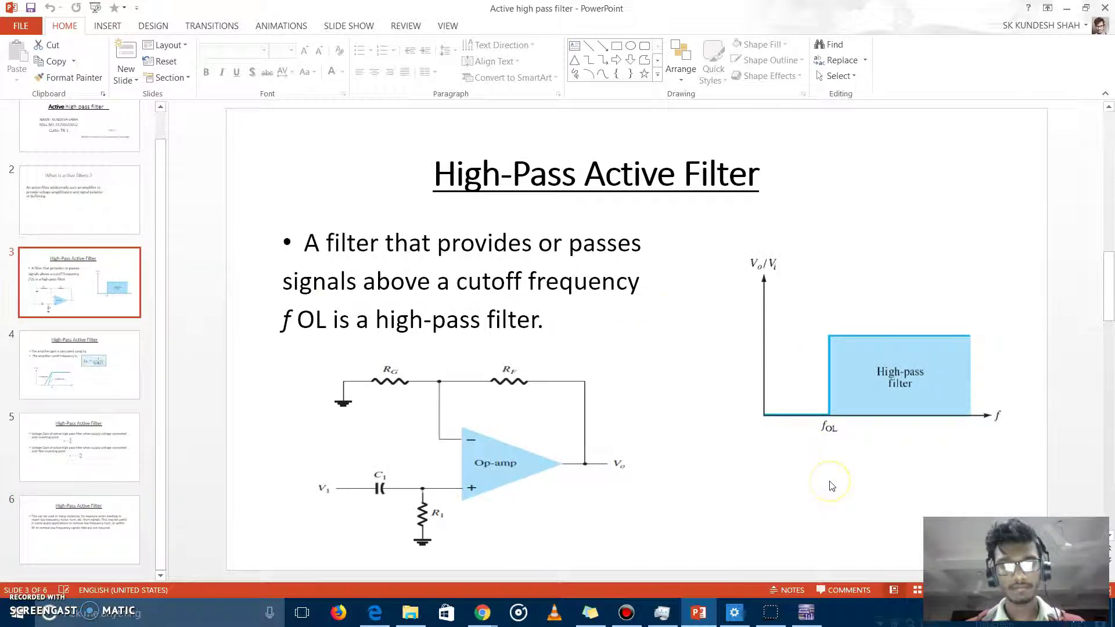
pyautogui.hotkey('alt', 'Tab')
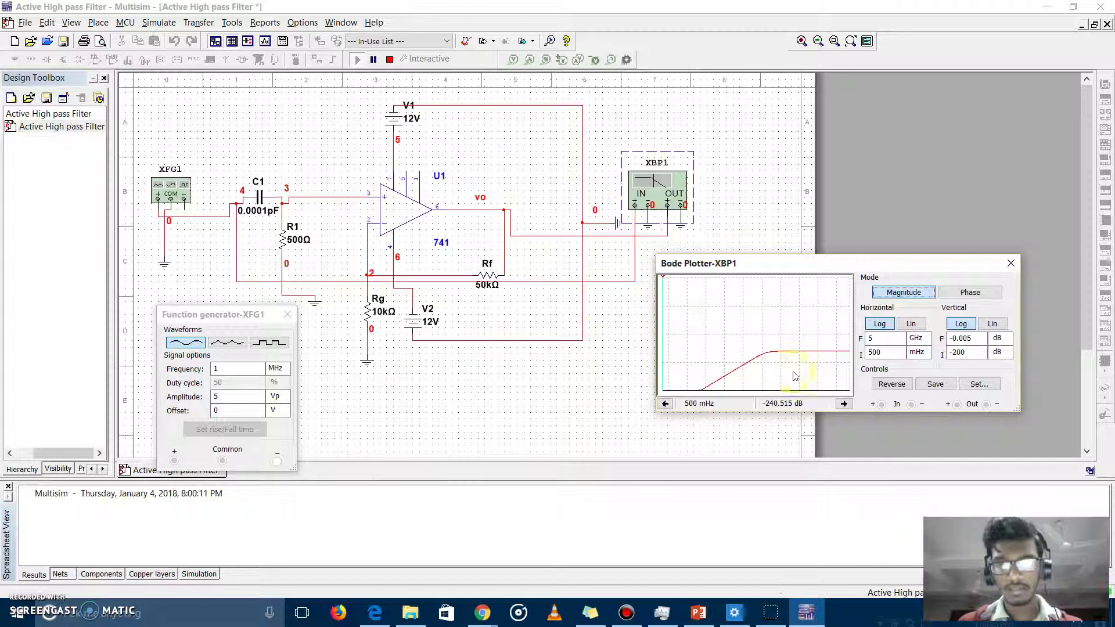
# Step: Place the Bode plotter cursor at the knee of the curve, about 398 kHz, and reposition both instrument windows
pyautogui.moveTo(665, 281); pyautogui.dragTo(774, 291)
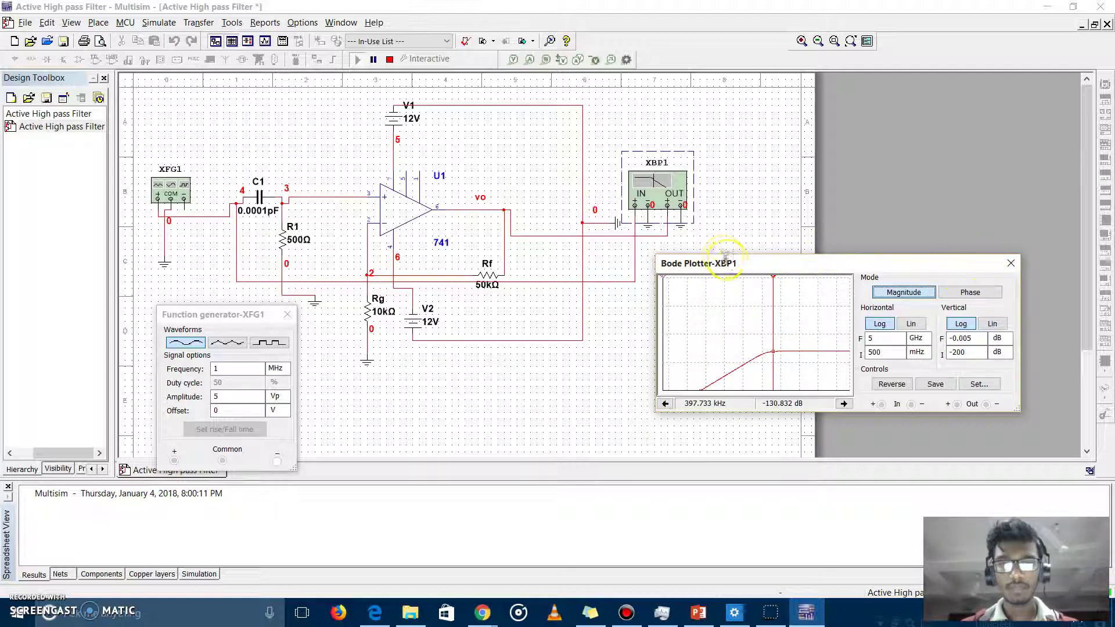
pyautogui.moveTo(734, 264); pyautogui.dragTo(761, 276)
pyautogui.moveTo(225, 330); pyautogui.dragTo(193, 342)
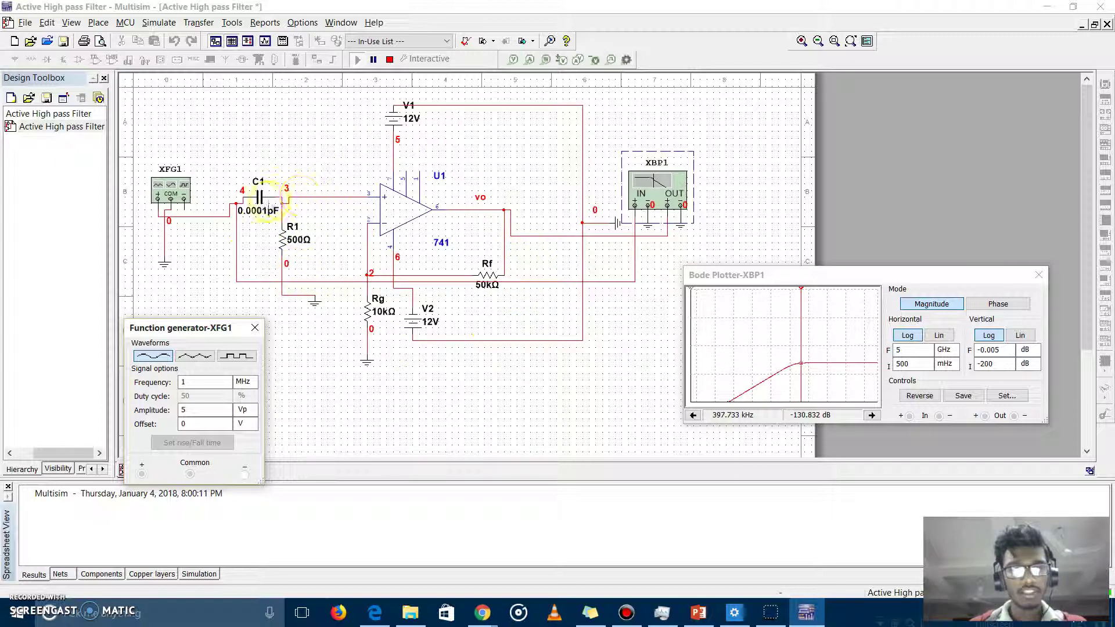
# Step: Stop the simulation, with the Bode plotter closed, and set capacitor C1 to 0.00001 nF
pyautogui.click(389, 59)
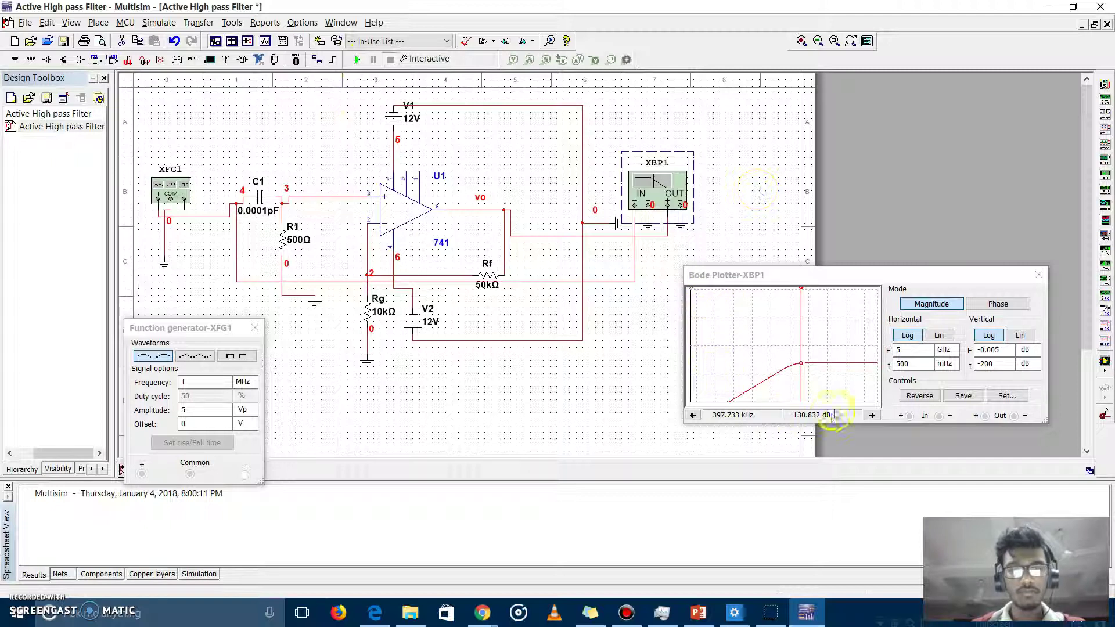
pyautogui.click(1036, 277)
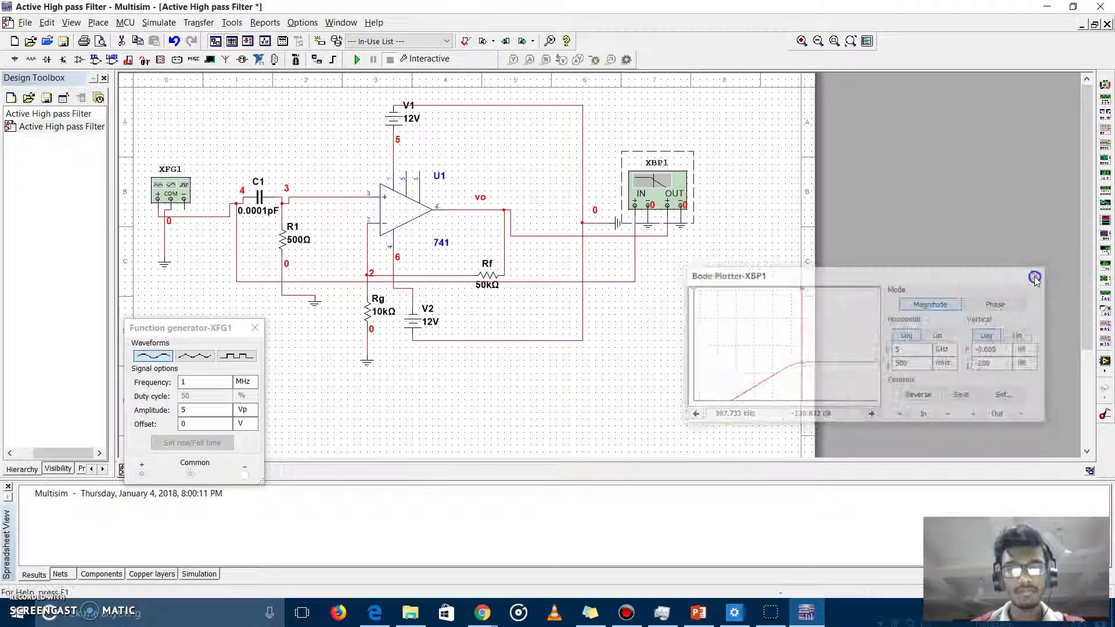
pyautogui.click(258, 198)
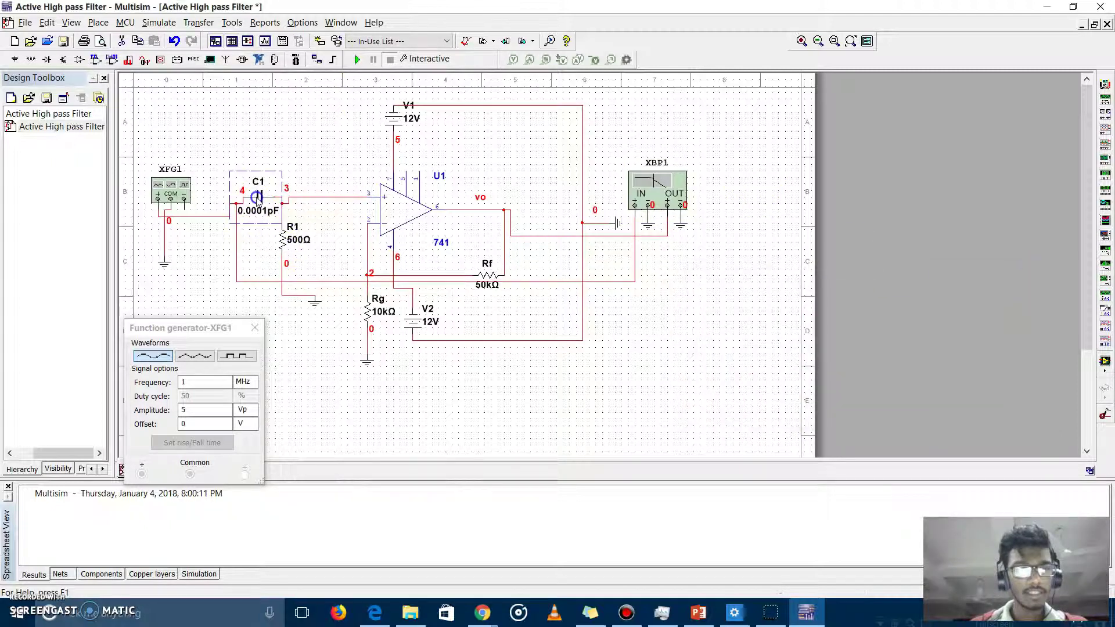
pyautogui.doubleClick(257, 198)
pyautogui.click(536, 185)
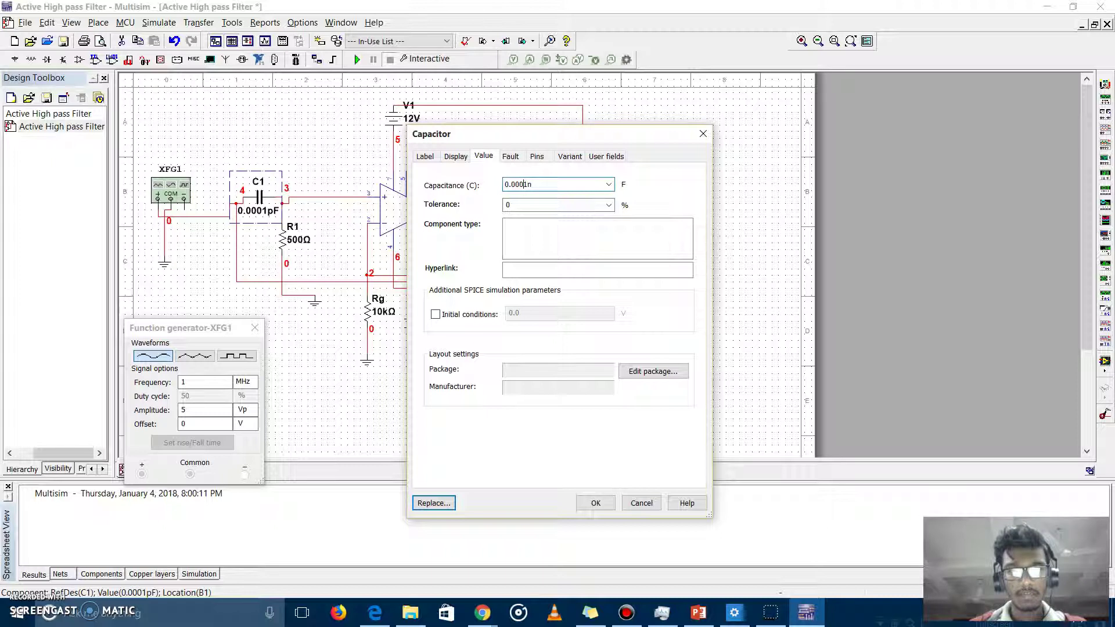
pyautogui.press('Return')
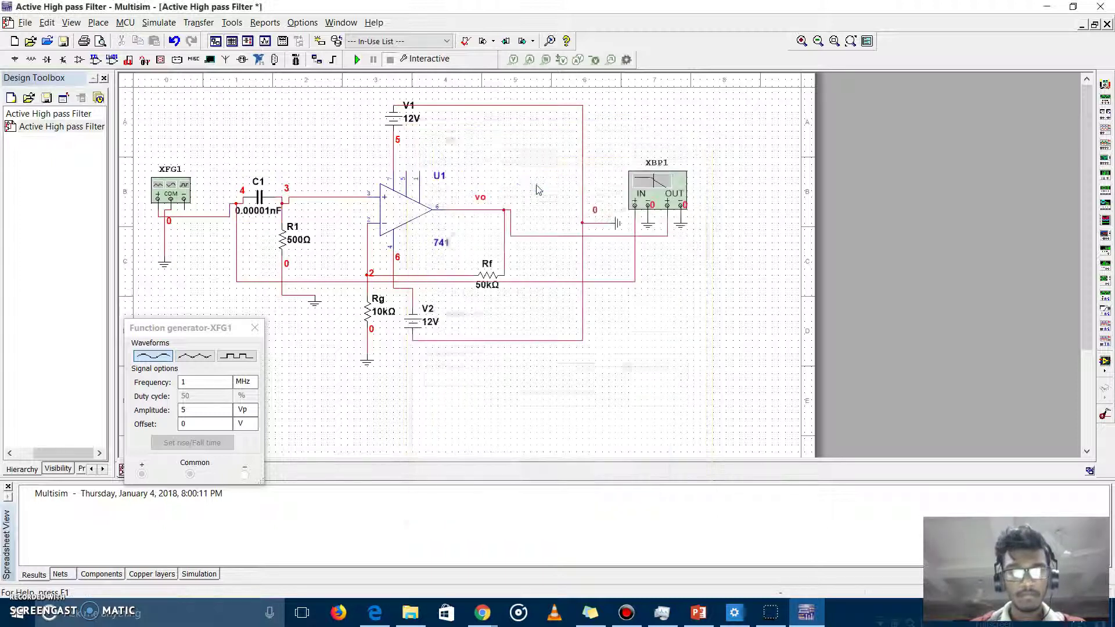
# Step: Set resistor R1 to 2.1 kΩ
pyautogui.doubleClick(290, 233)
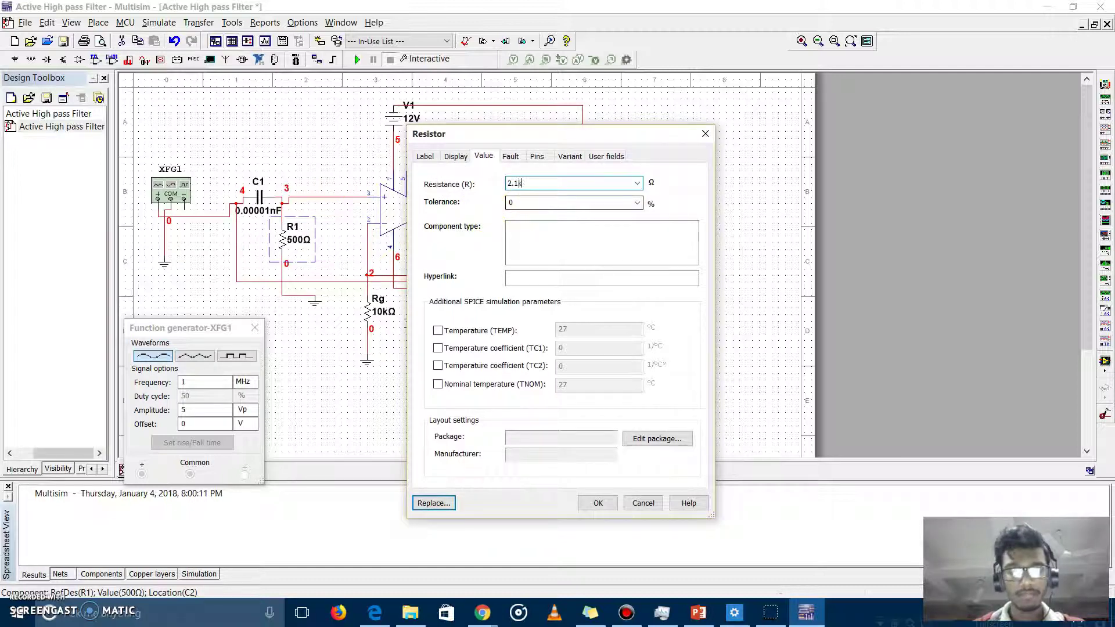
pyautogui.write('2.1k')
pyautogui.press('Return')
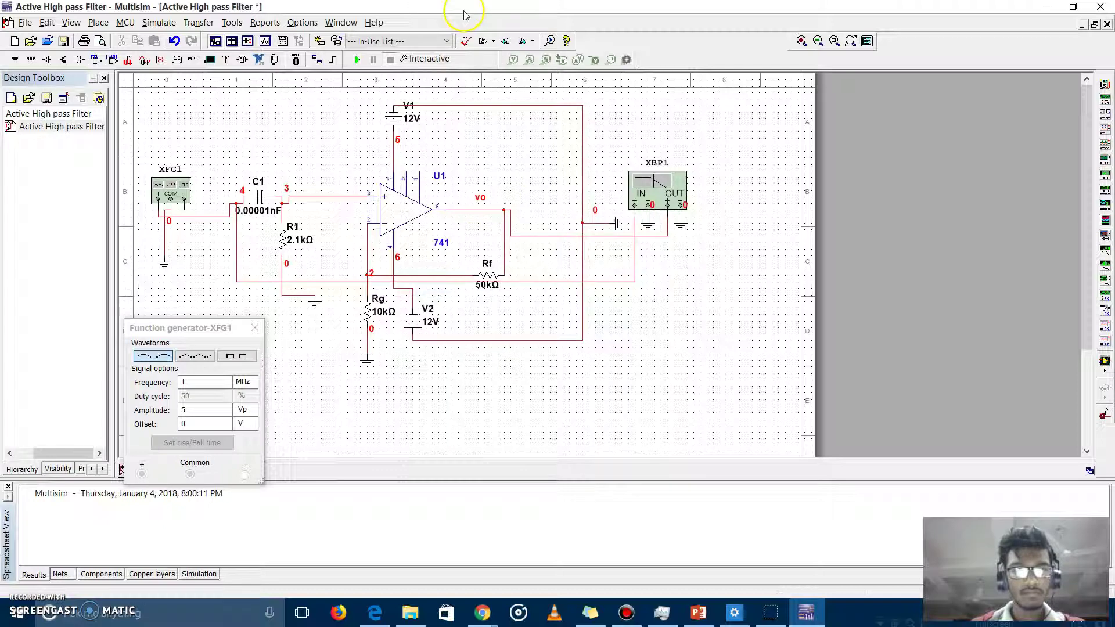
# Step: Rerun the simulation with the Bode plotter open and place its cursor at the knee of the curve, about 493 kHz
pyautogui.doubleClick(667, 186)
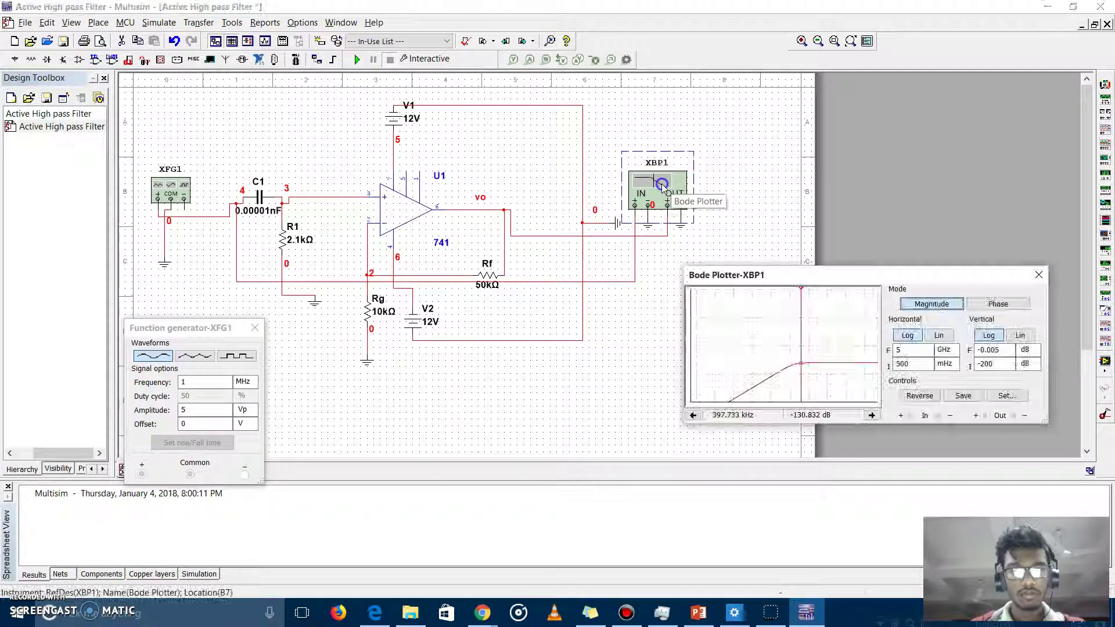
pyautogui.click(355, 59)
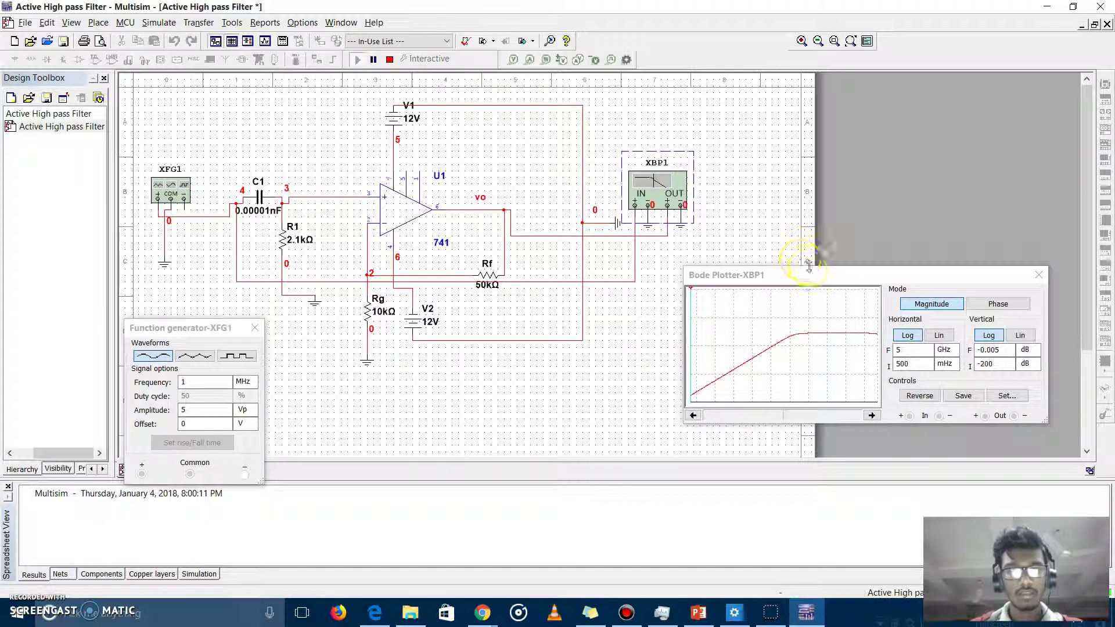
pyautogui.moveTo(794, 283); pyautogui.dragTo(768, 276)
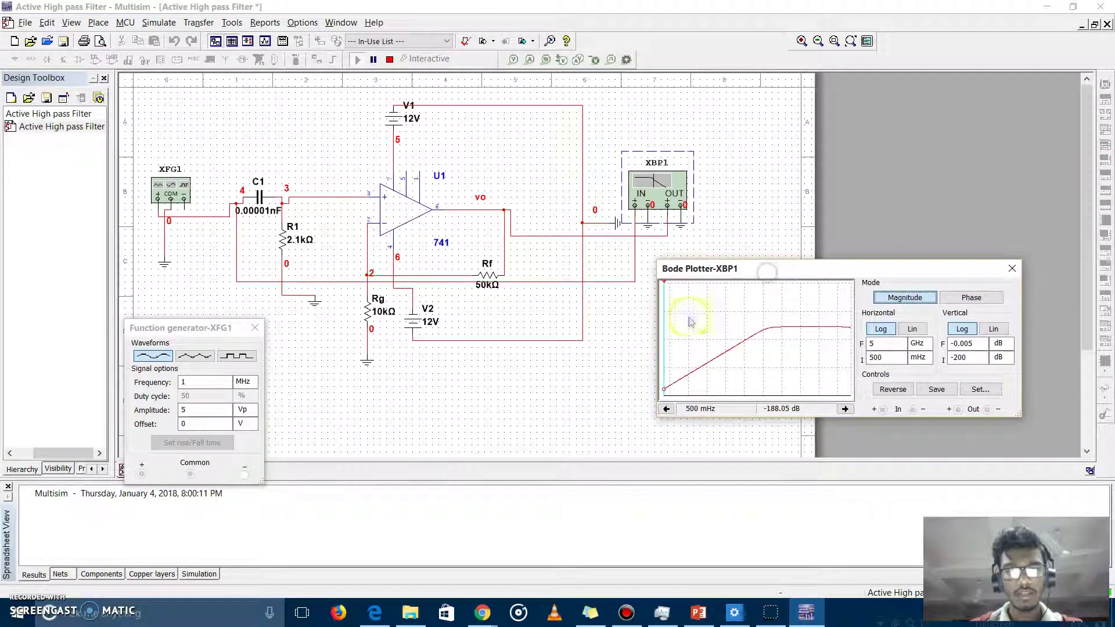
pyautogui.moveTo(665, 285); pyautogui.dragTo(777, 282)
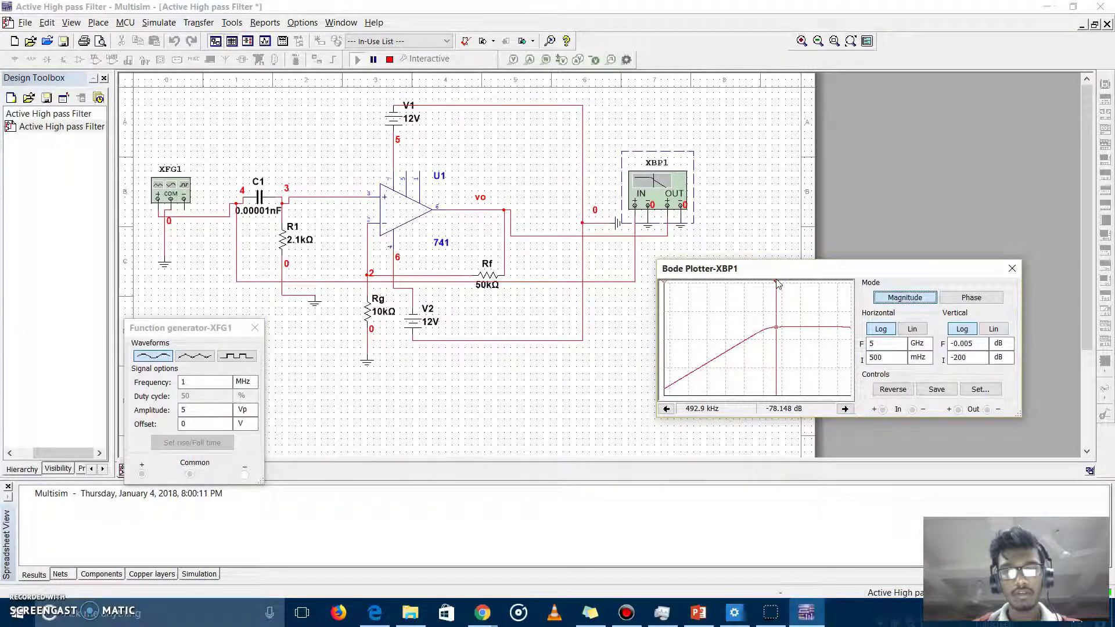
pyautogui.moveTo(762, 274); pyautogui.dragTo(843, 282)
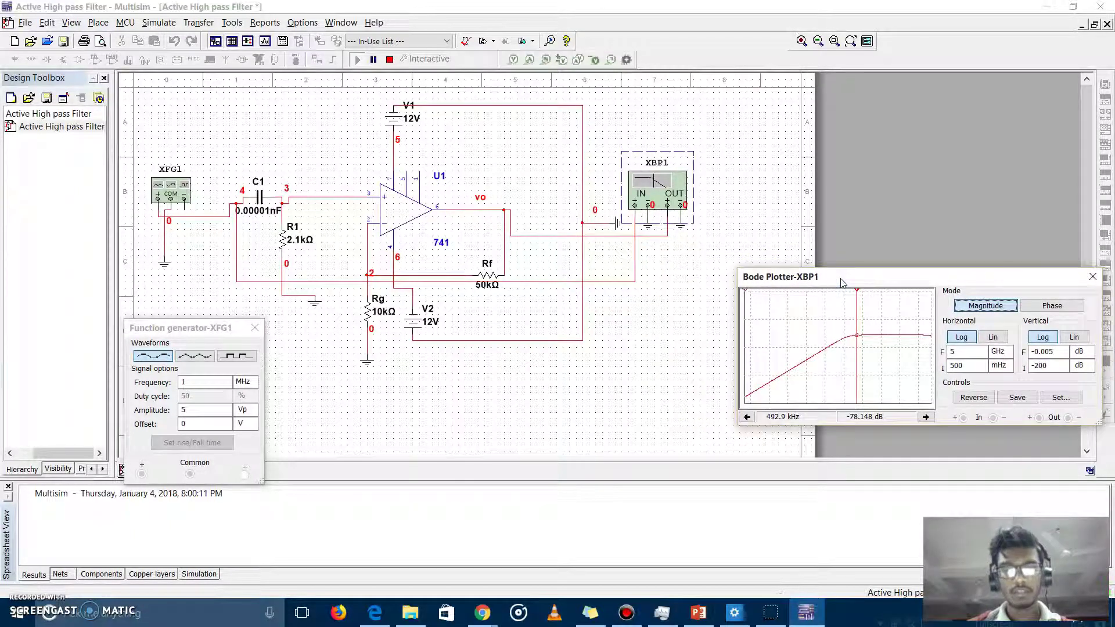